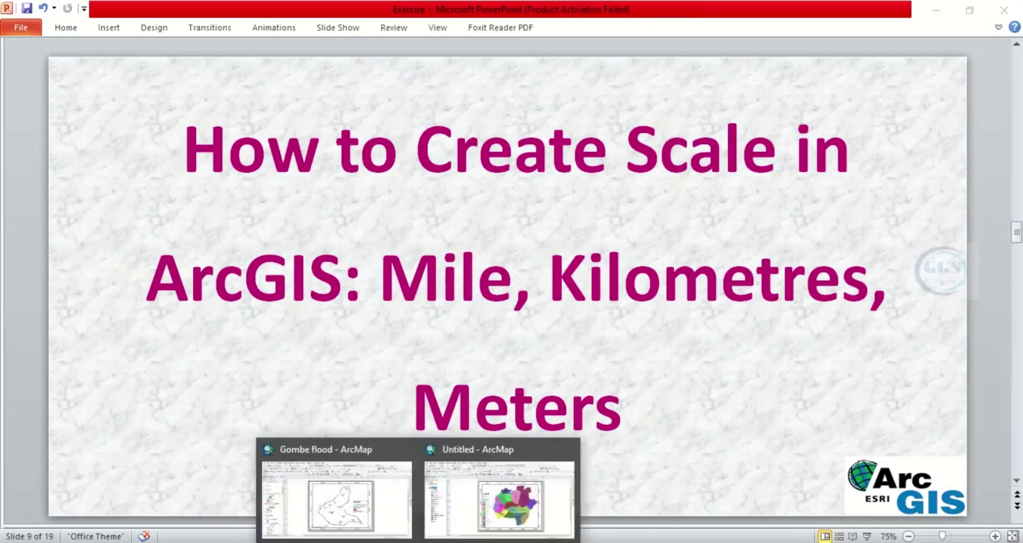
Step: Switch from PowerPoint to the Untitled ArcMap window showing the Ekiti LGA layout
click(468, 514)
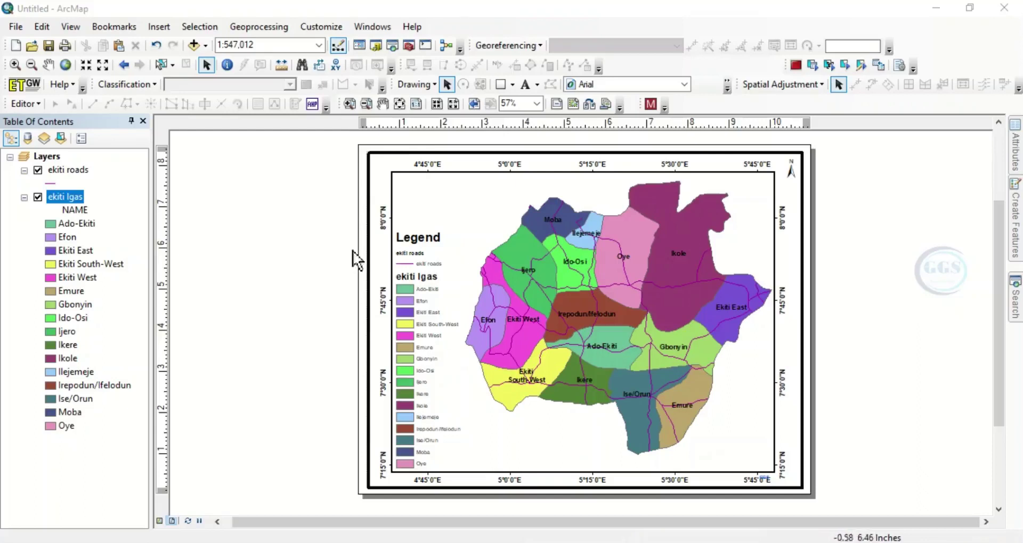
Step: Insert a Scale Line 1 scale bar and drag it to the bottom of the map frame
click(159, 28)
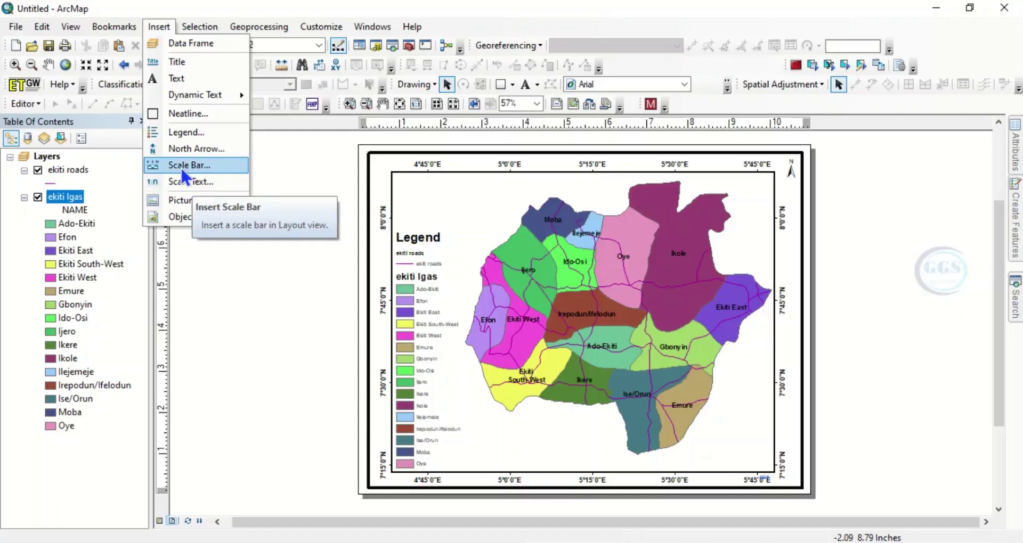
click(183, 176)
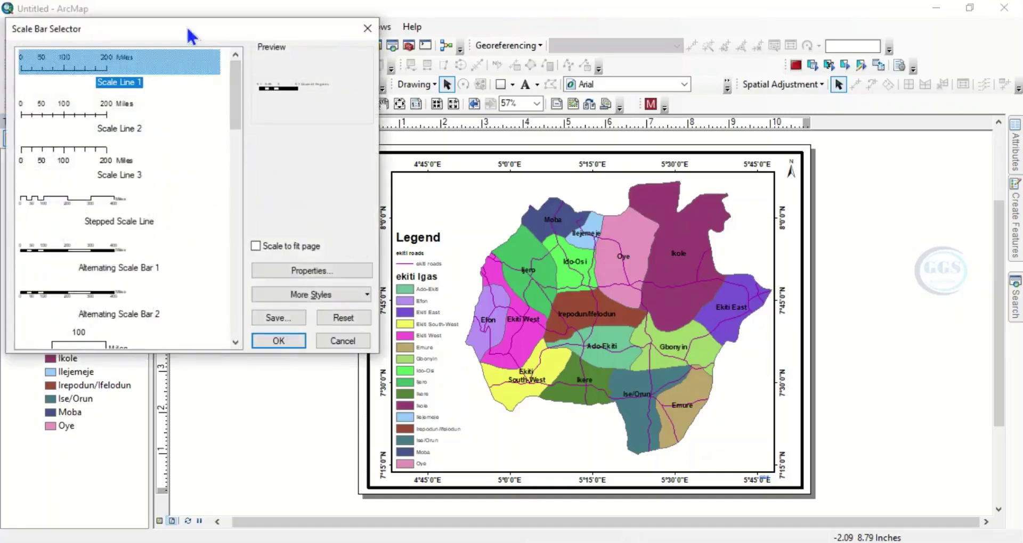
scroll(125, 178, down, 3)
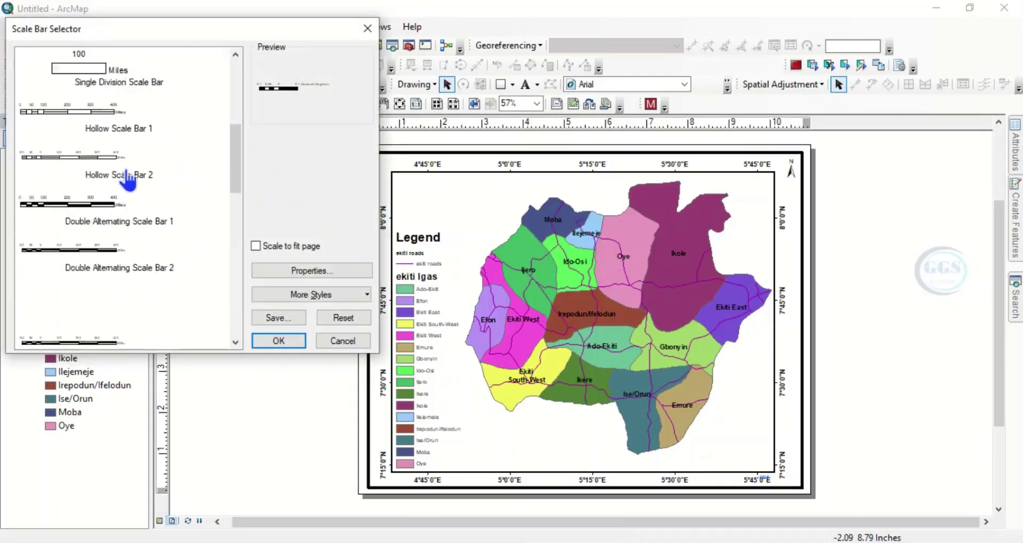
scroll(126, 181, down, 2)
scroll(128, 183, down, 3)
scroll(130, 185, down, 3)
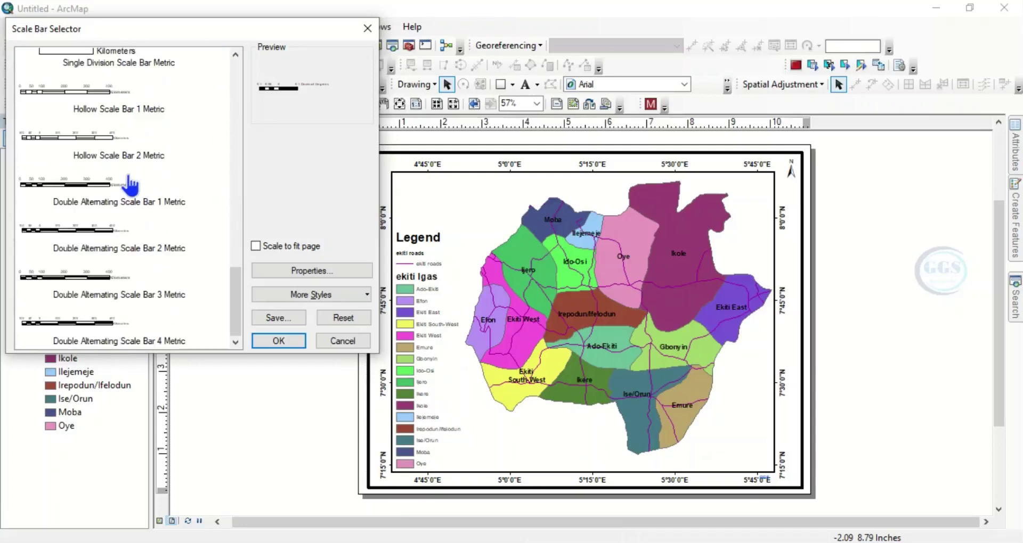
scroll(131, 185, up, 3)
scroll(130, 186, up, 3)
scroll(129, 187, up, 3)
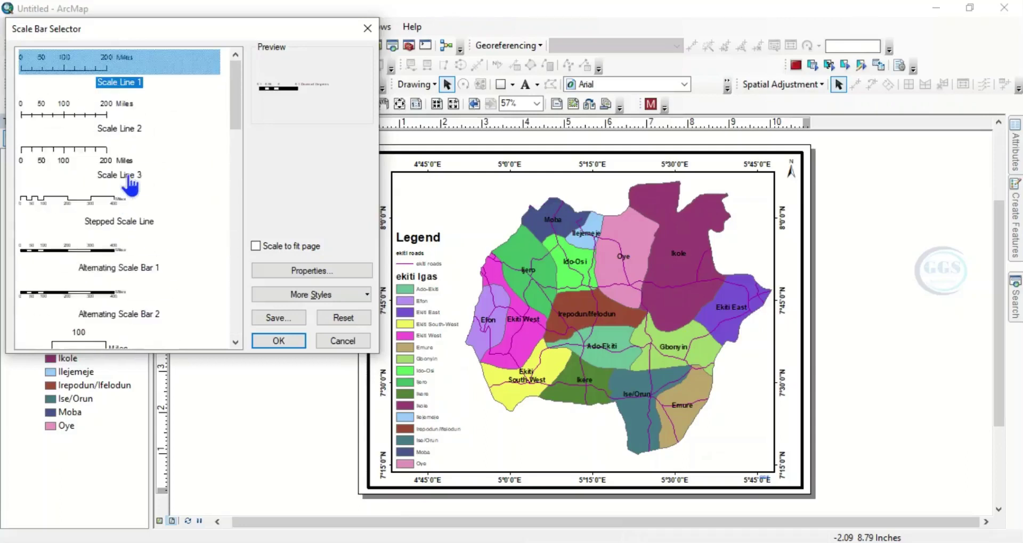
click(80, 70)
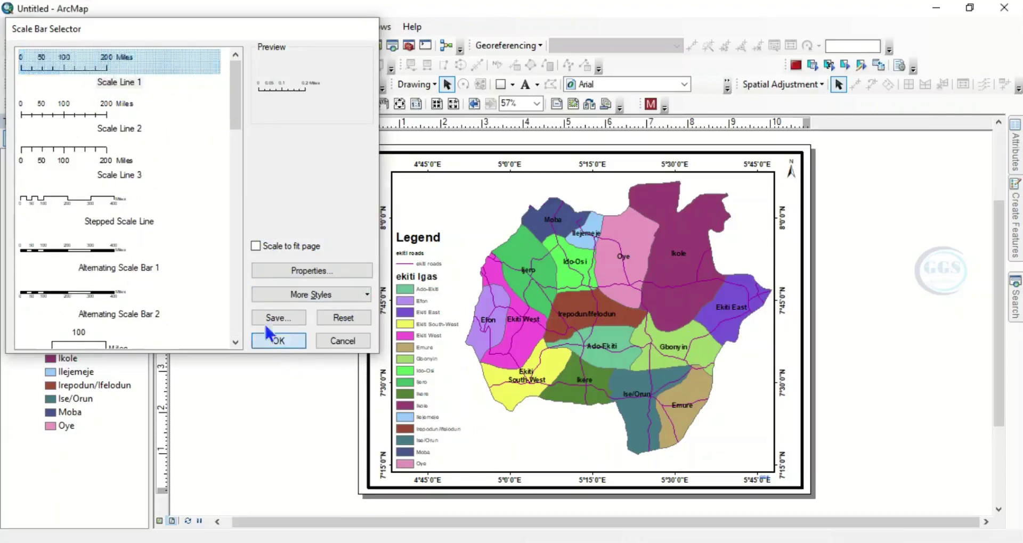
click(281, 341)
drag(545, 321, 546, 446)
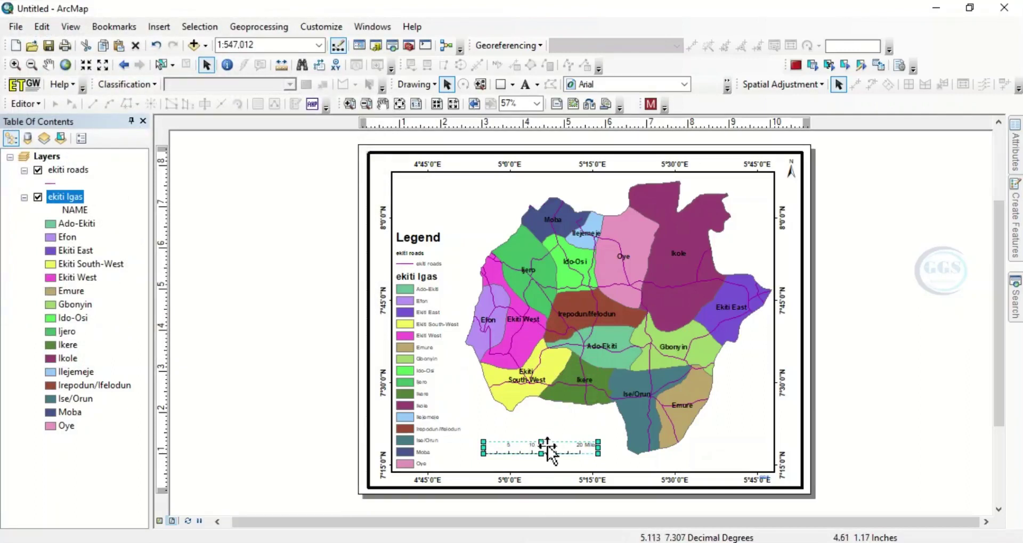
Step: In the scale bar's properties, set the division units to Kilometers
right_click(548, 447)
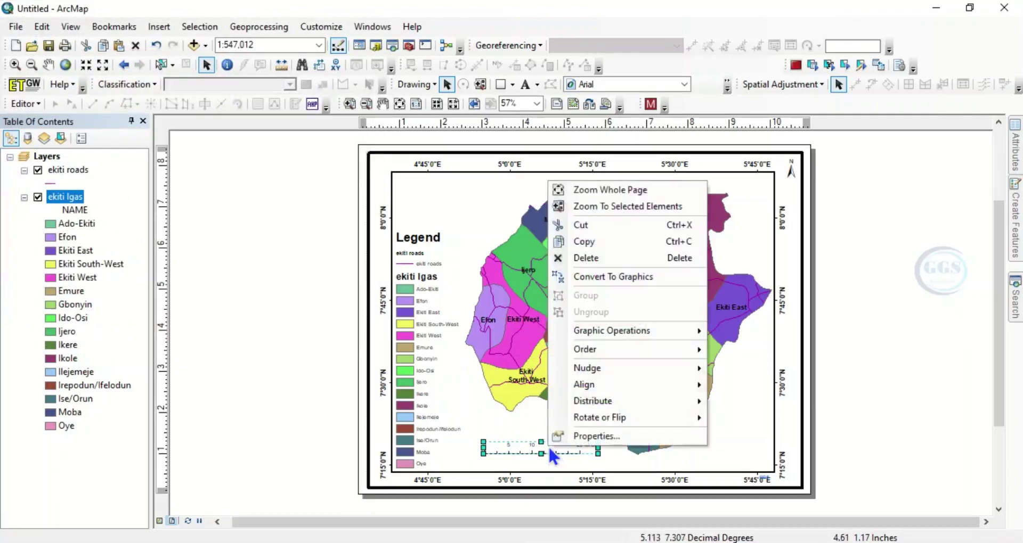
click(595, 437)
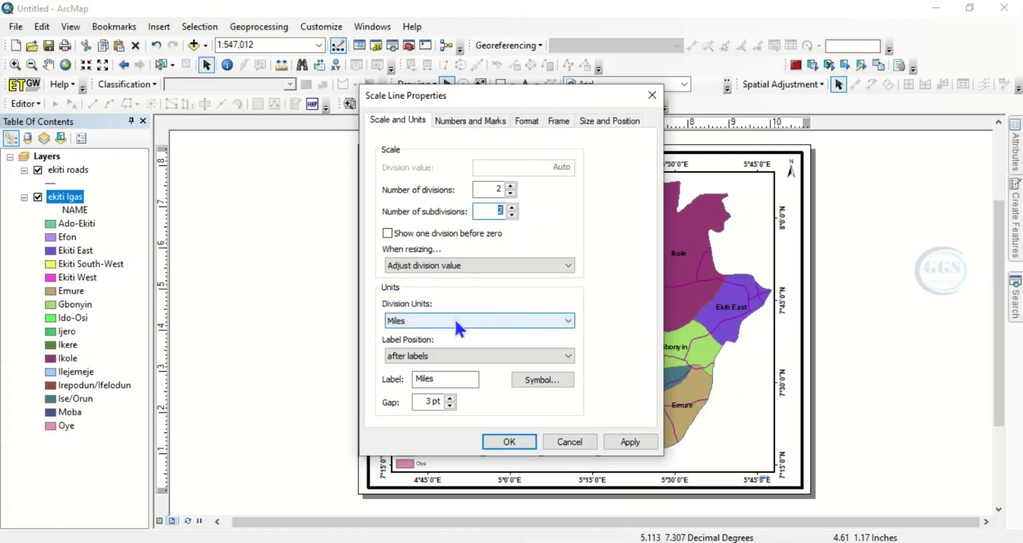
click(566, 320)
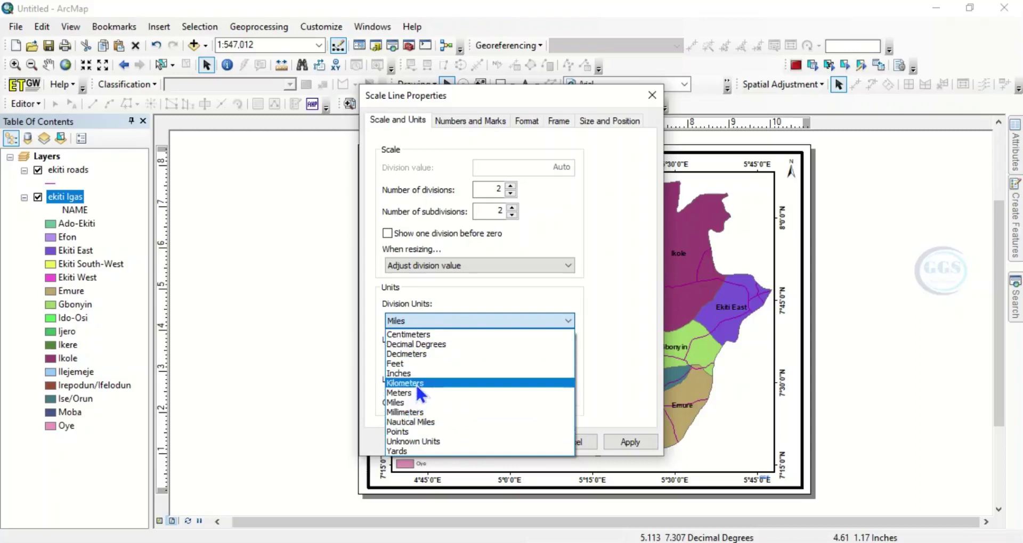
click(412, 383)
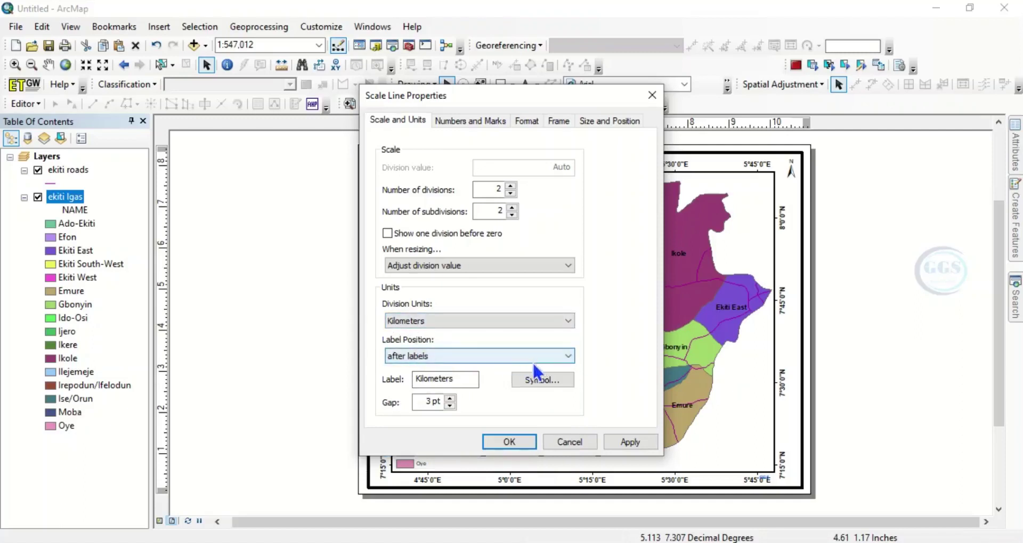
Step: Keep the unit label after the numbers and shorten its text to Km
click(568, 356)
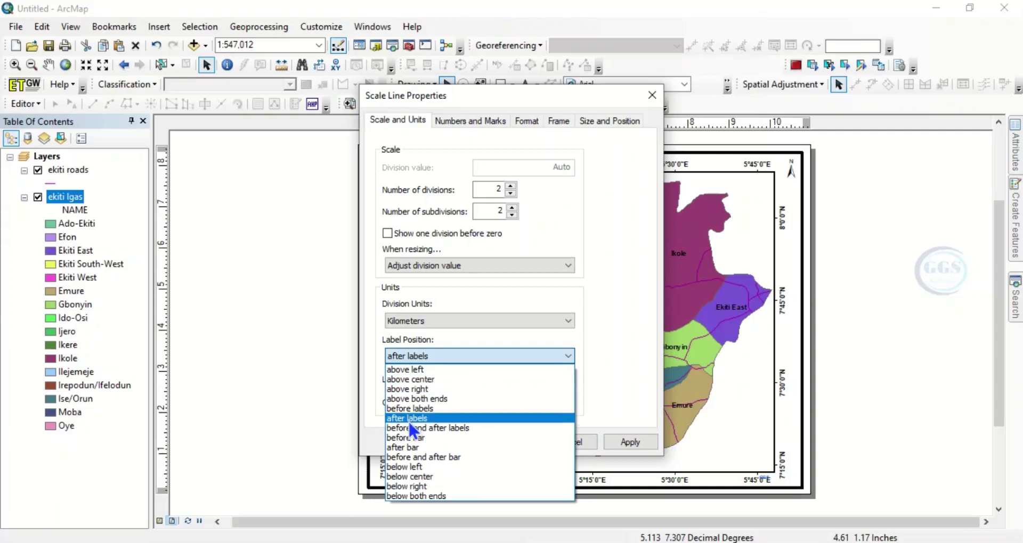
click(408, 418)
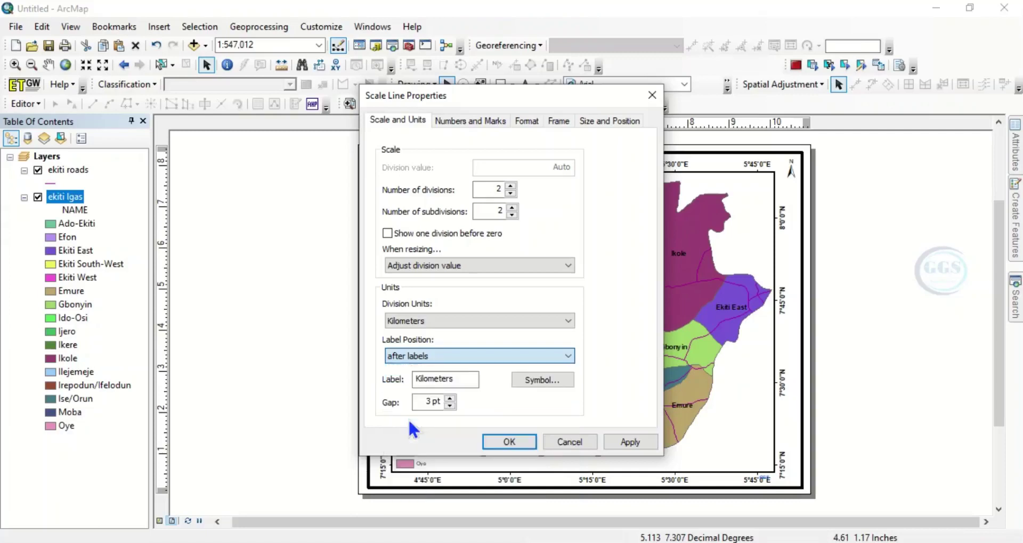
click(457, 381)
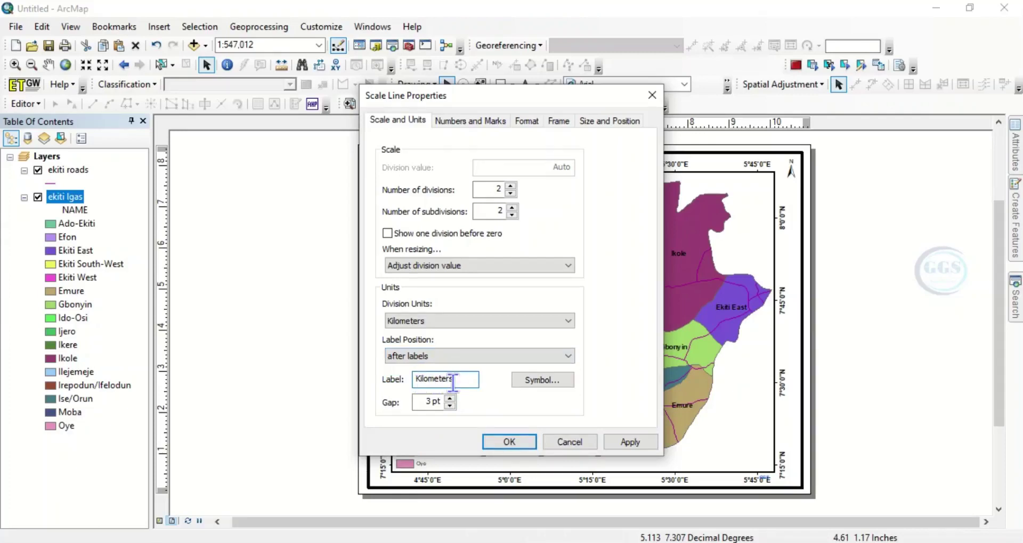
key(BackSpace)
key(BackSpace)
key(BackSpace)
key(BackSpace)
key(BackSpace)
key(BackSpace)
key(BackSpace)
key(BackSpace)
key(BackSpace)
text(m)
Step: Make the Km unit label text bold at size 12
click(531, 384)
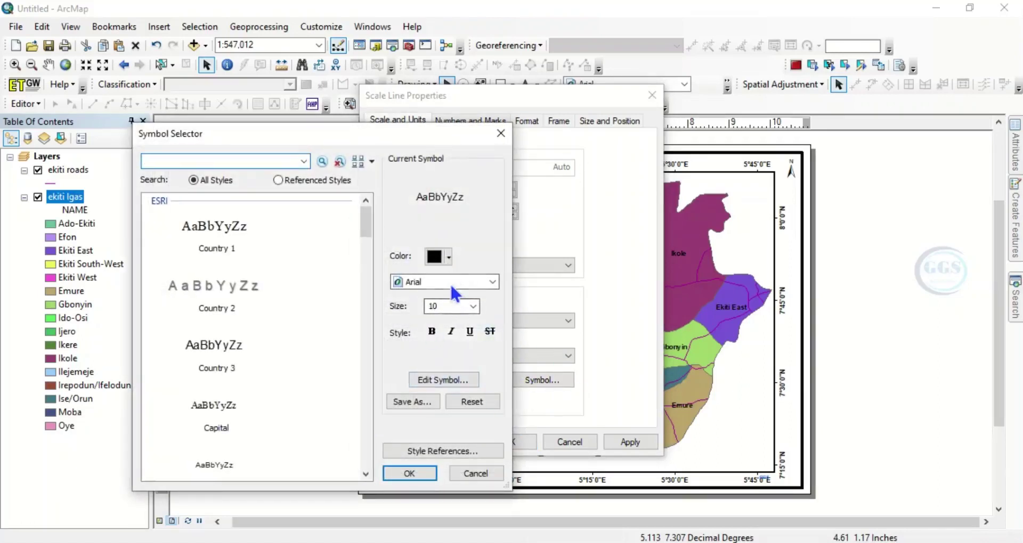
click(473, 306)
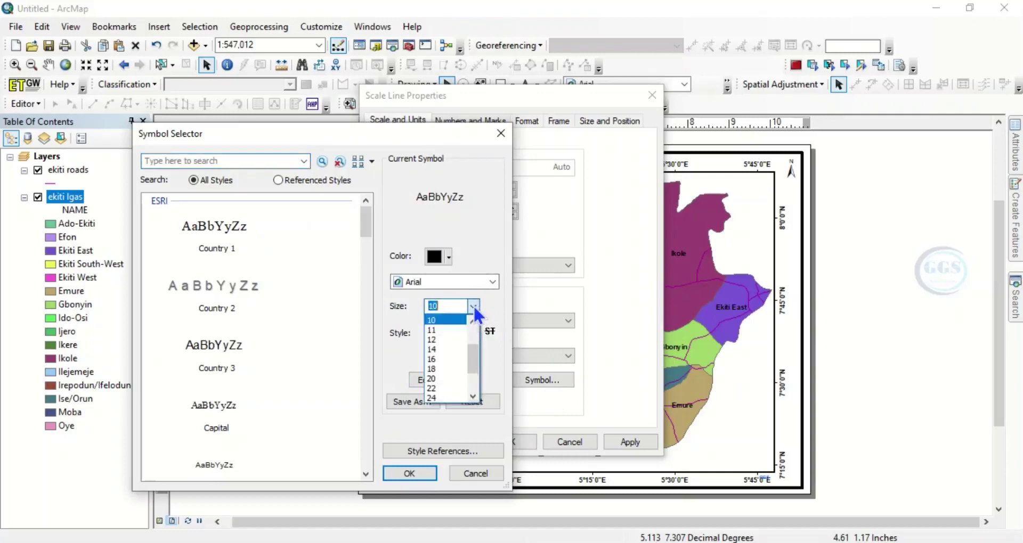
click(432, 339)
click(432, 332)
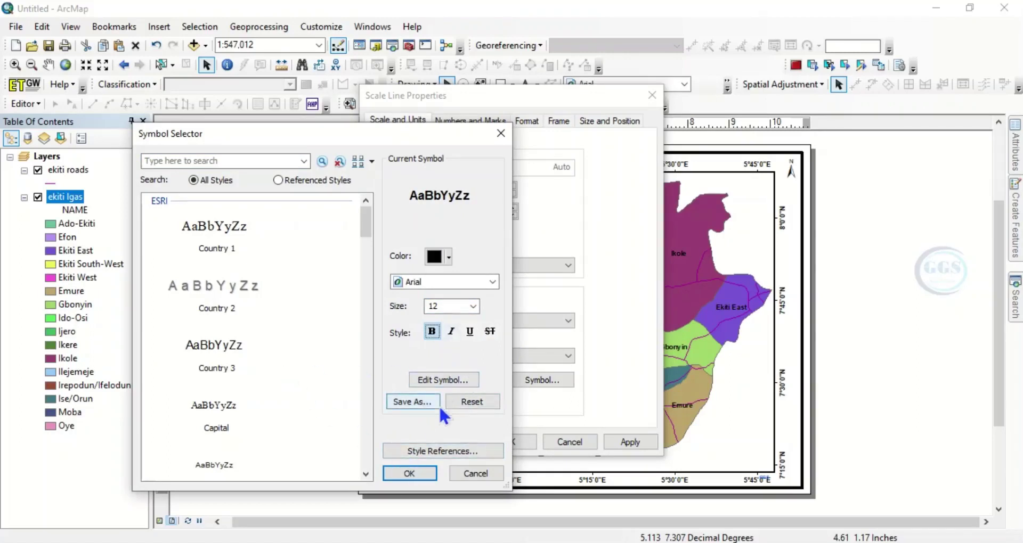
click(409, 473)
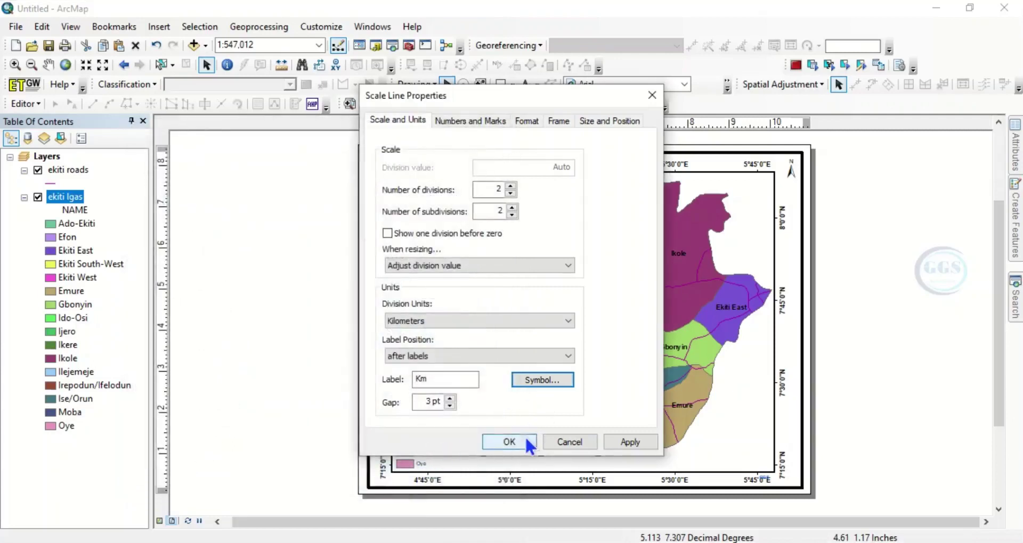
Step: Apply the kilometre and Km label settings to the scale bar
click(619, 440)
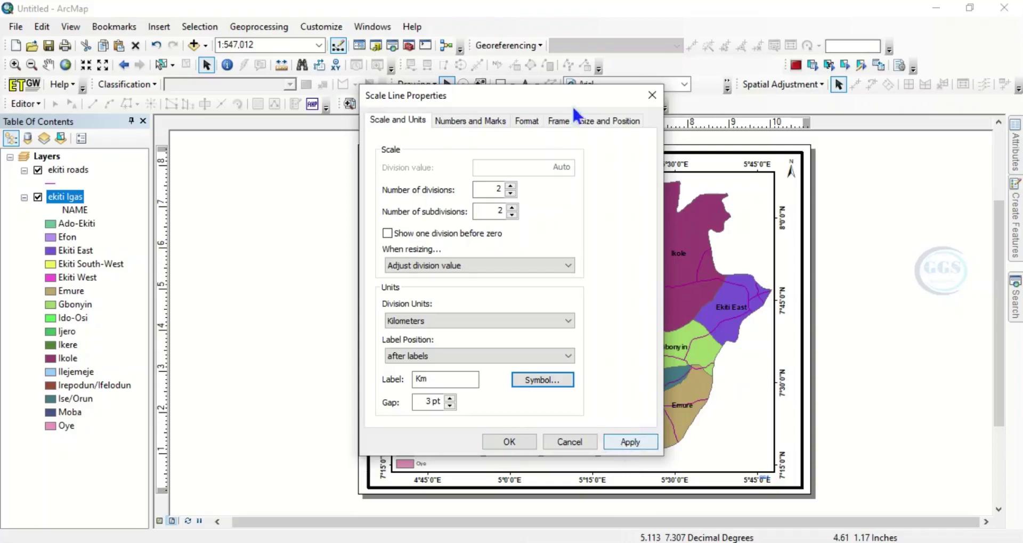
drag(548, 94, 484, 29)
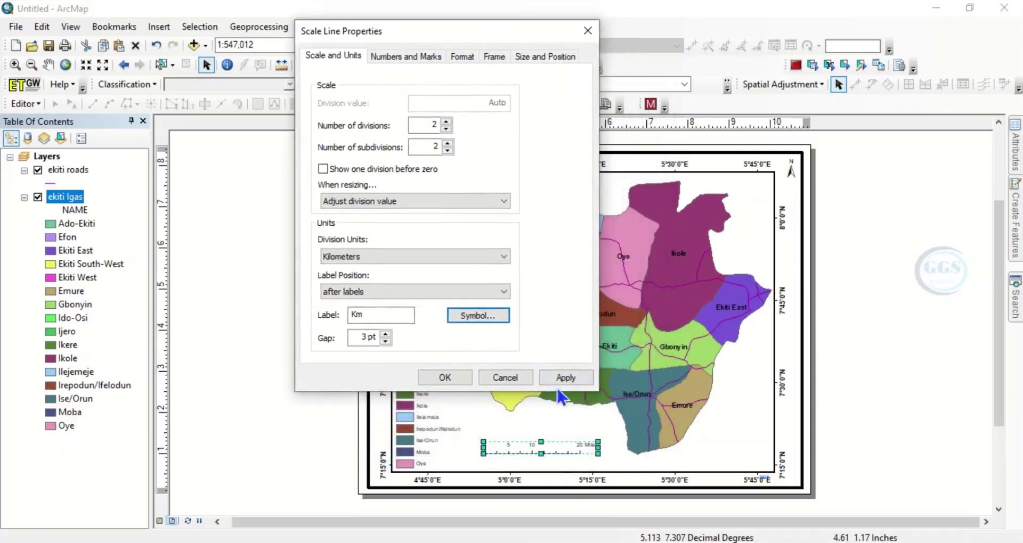
click(565, 378)
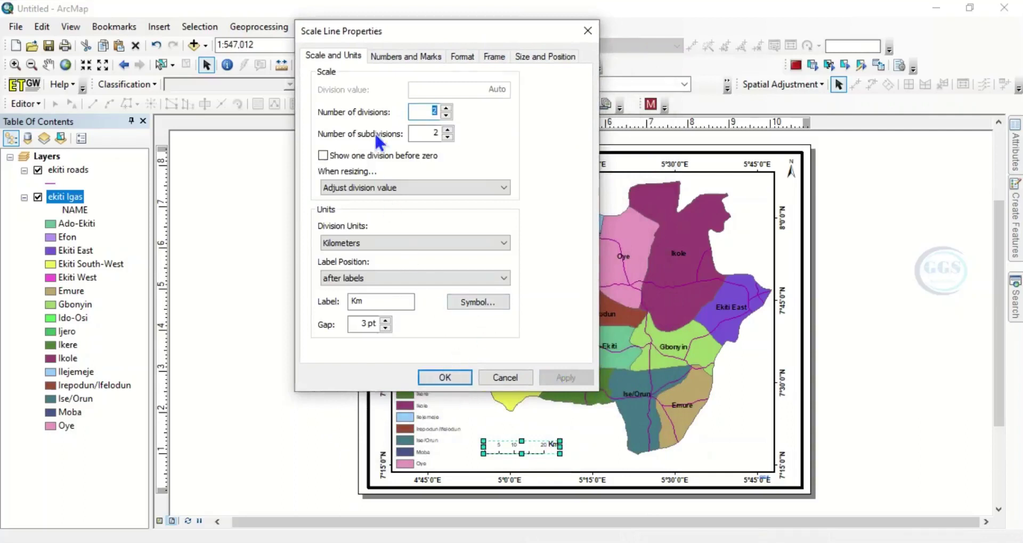
Step: Set the scale bar numbers to bold 12 pt and apply the change
click(413, 57)
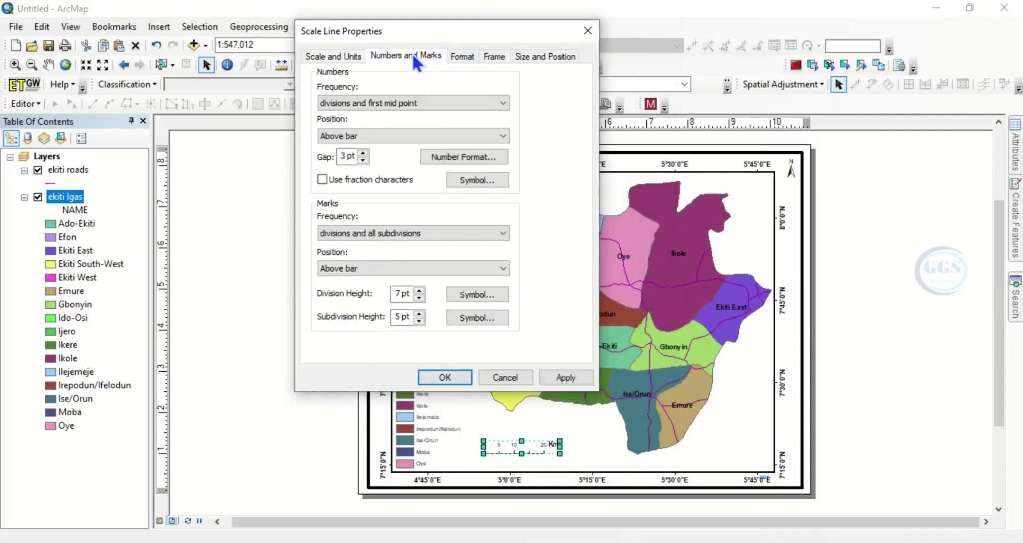
click(466, 180)
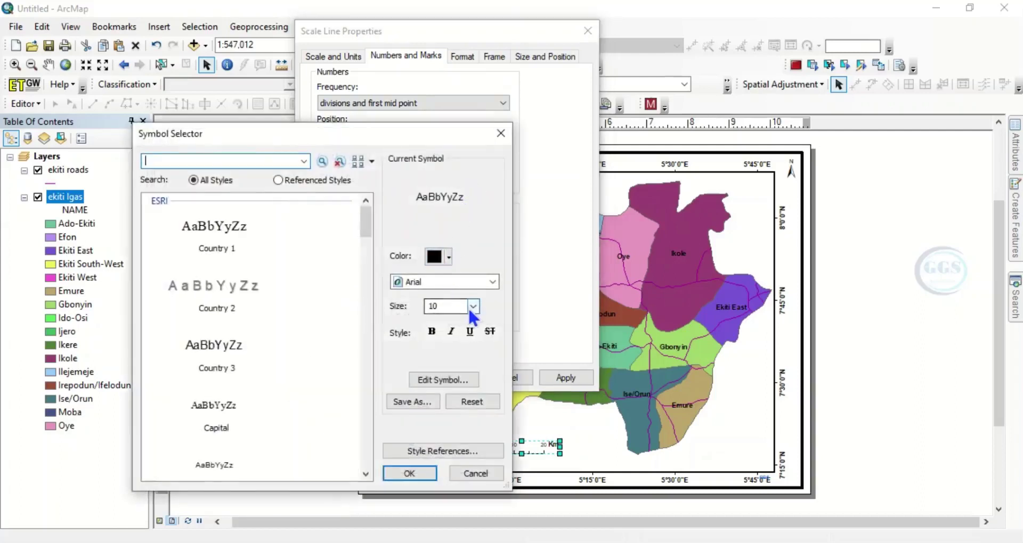
click(471, 307)
click(435, 339)
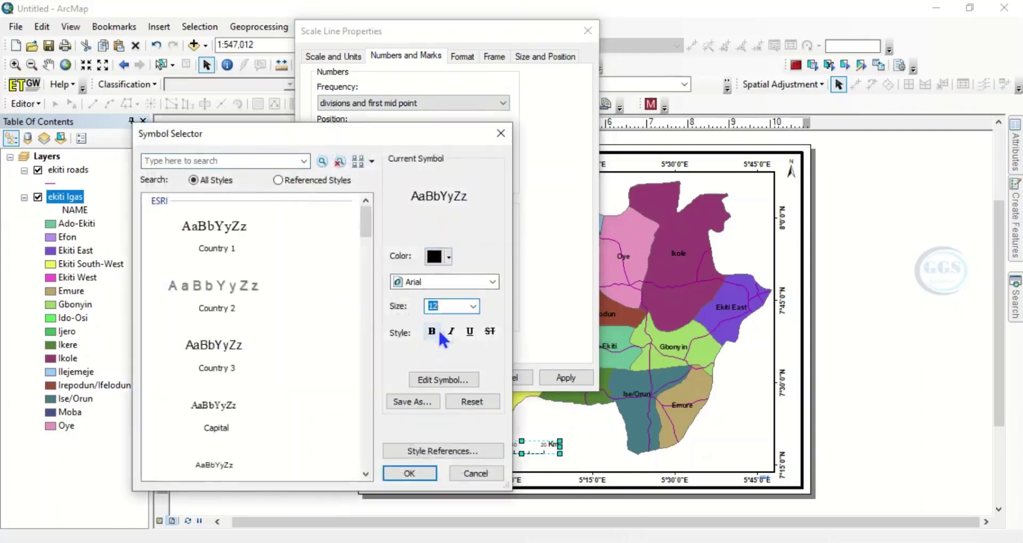
click(433, 330)
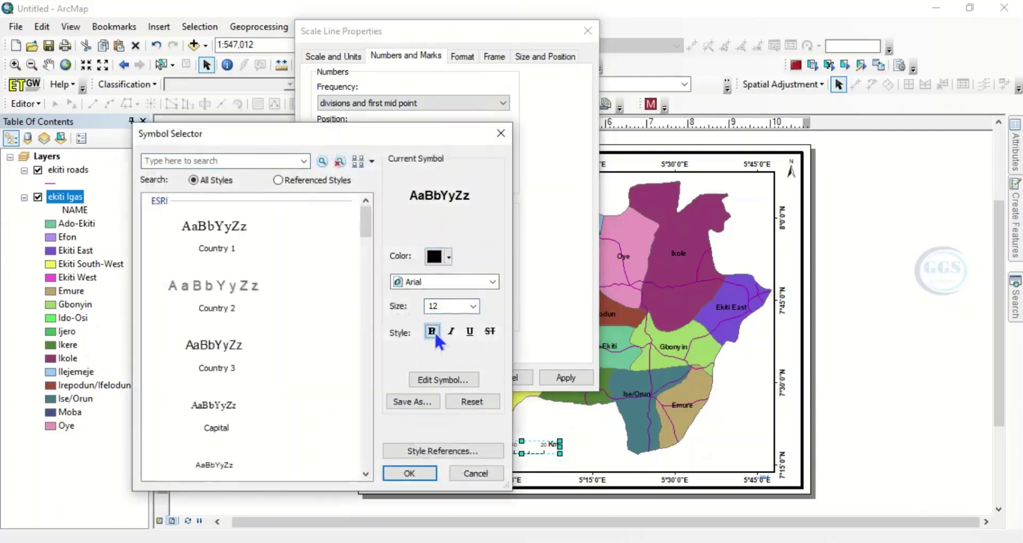
click(416, 472)
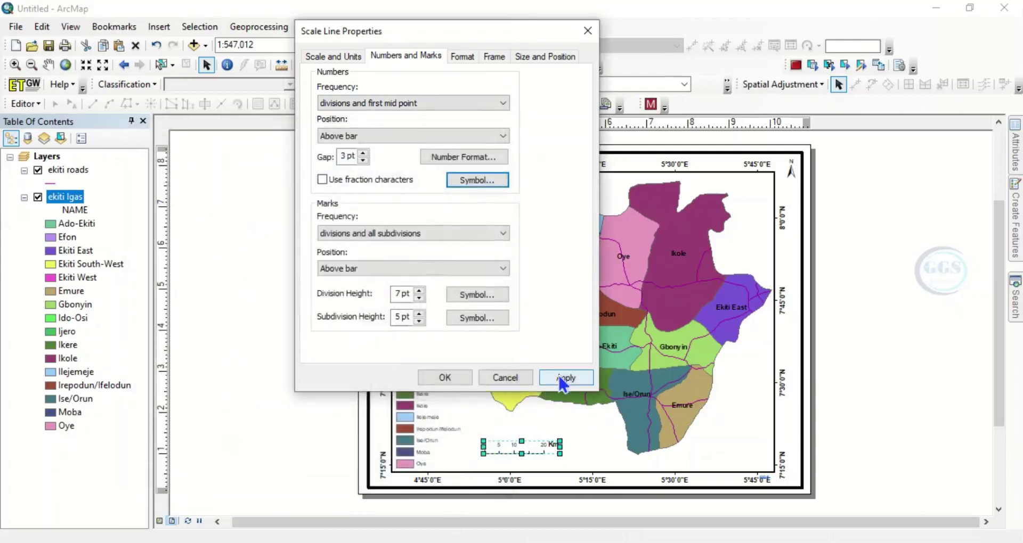
click(562, 383)
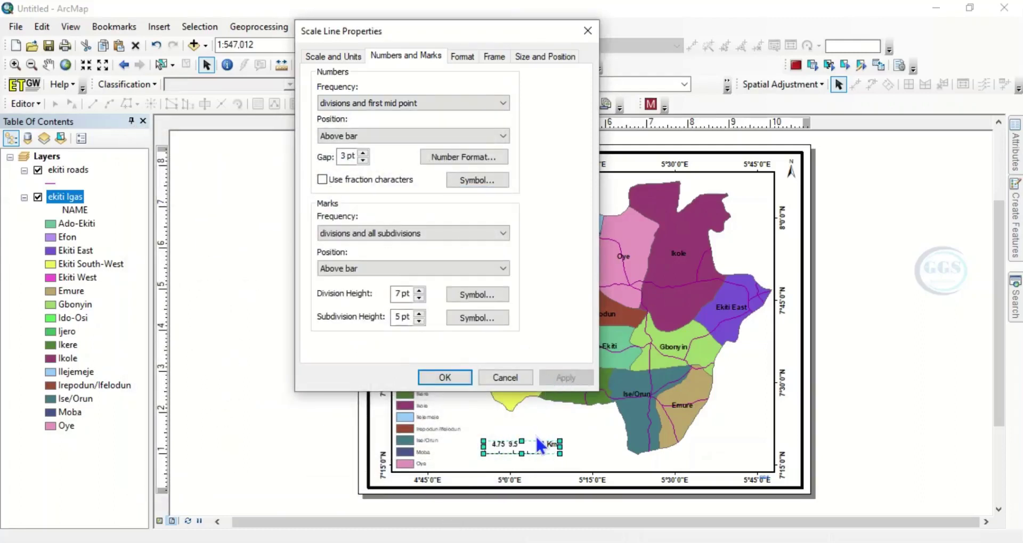
Step: Close the properties and stretch the scale bar both ways to span 0–40 Km
click(445, 376)
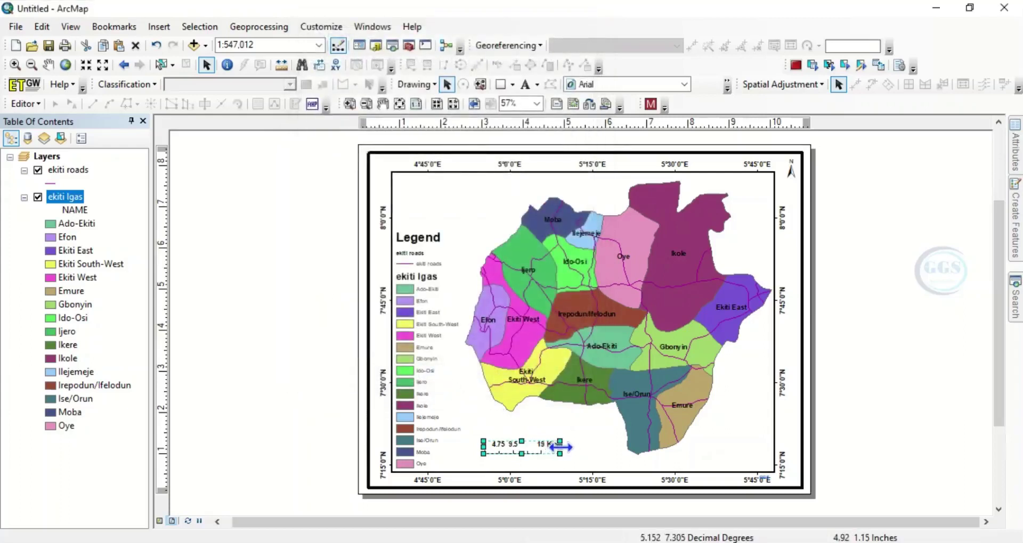
drag(559, 447, 560, 448)
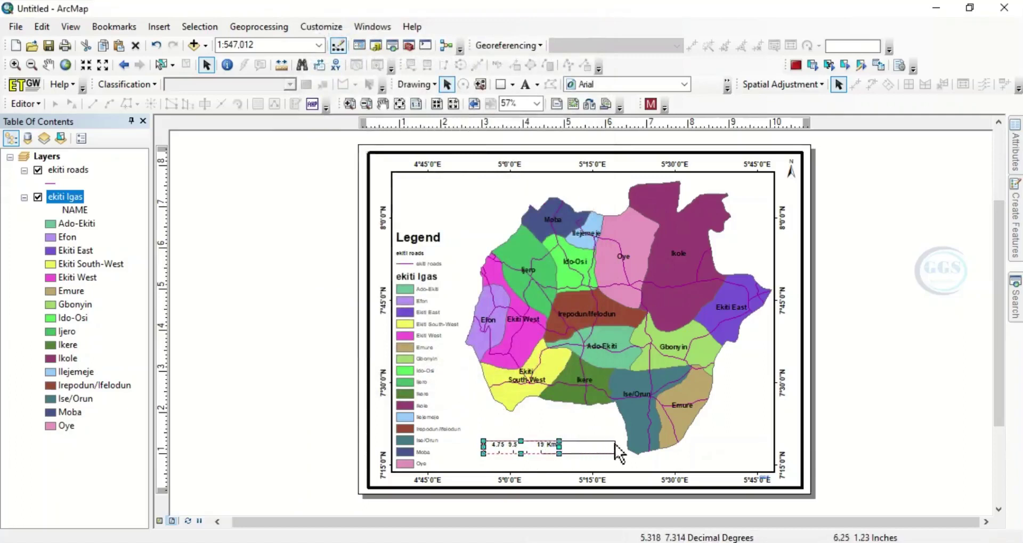
drag(574, 448, 612, 452)
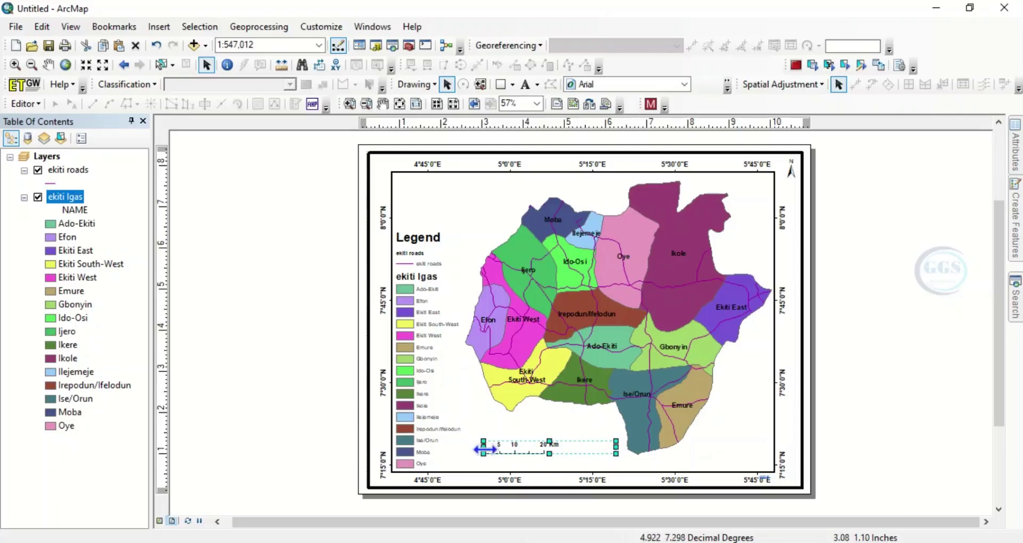
drag(483, 448, 454, 448)
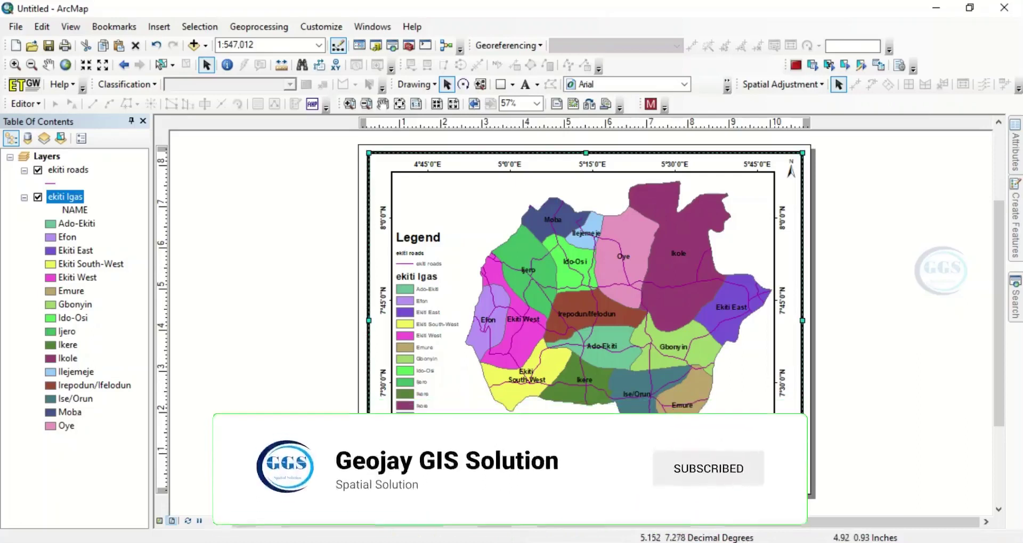
click(532, 455)
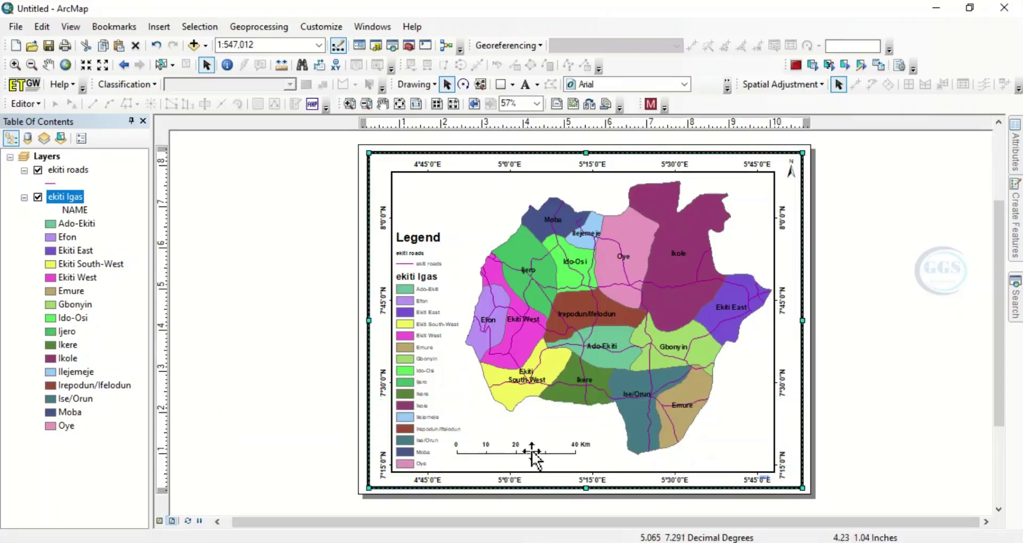
click(535, 453)
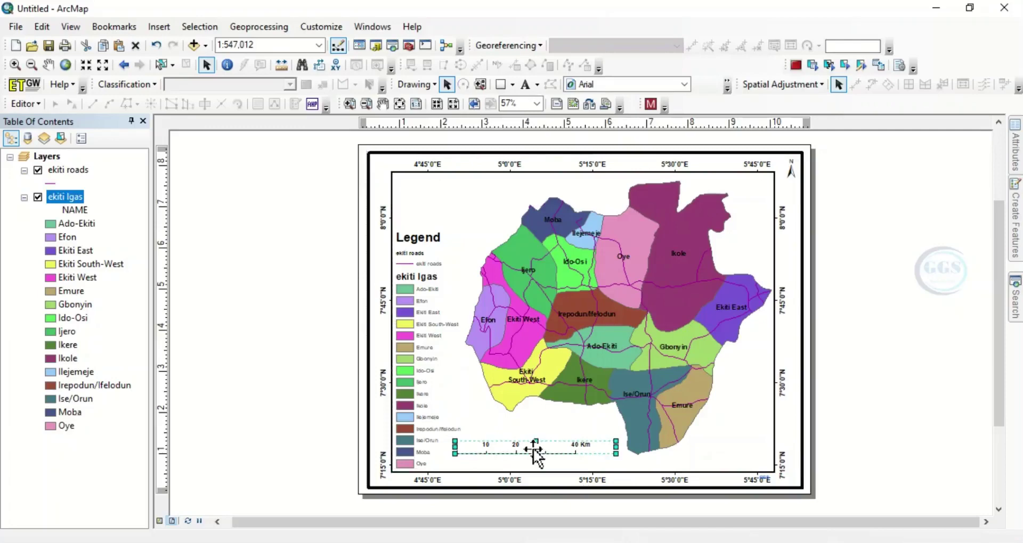
right_click(534, 451)
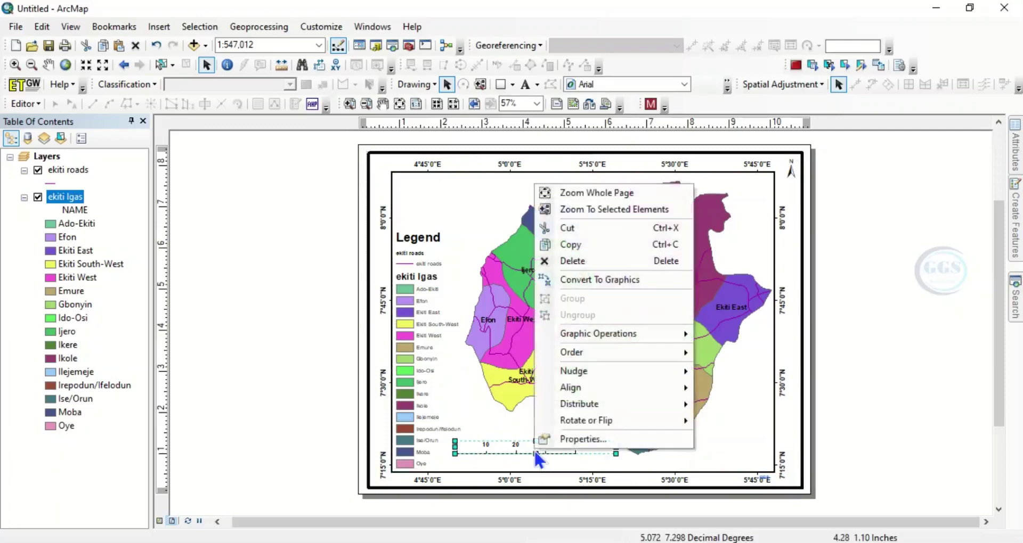
click(574, 440)
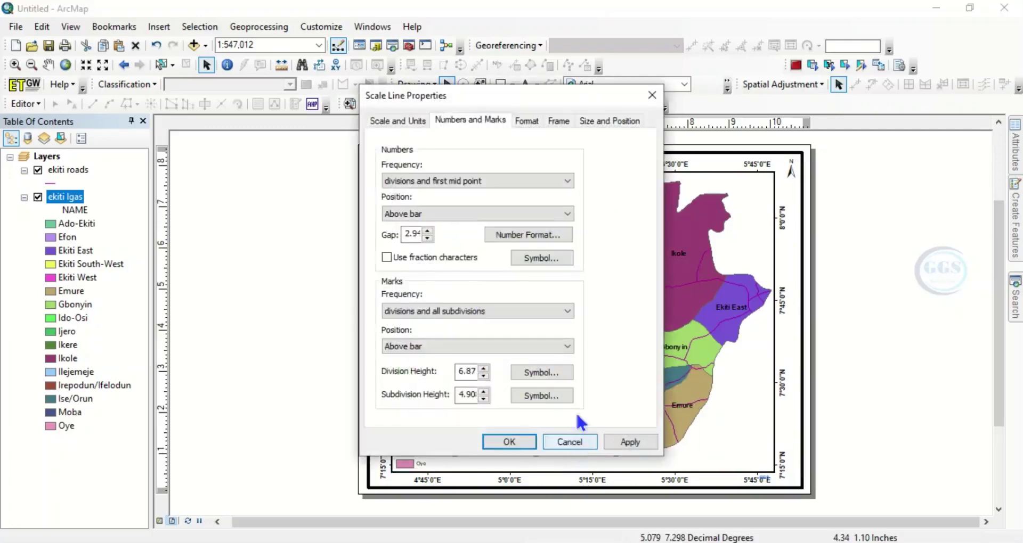
click(532, 120)
click(566, 122)
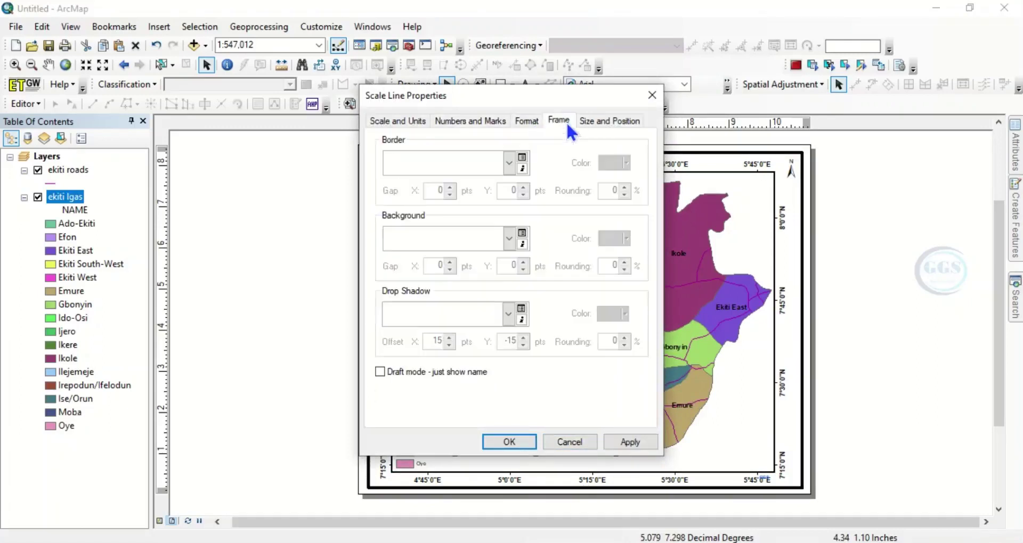
click(599, 127)
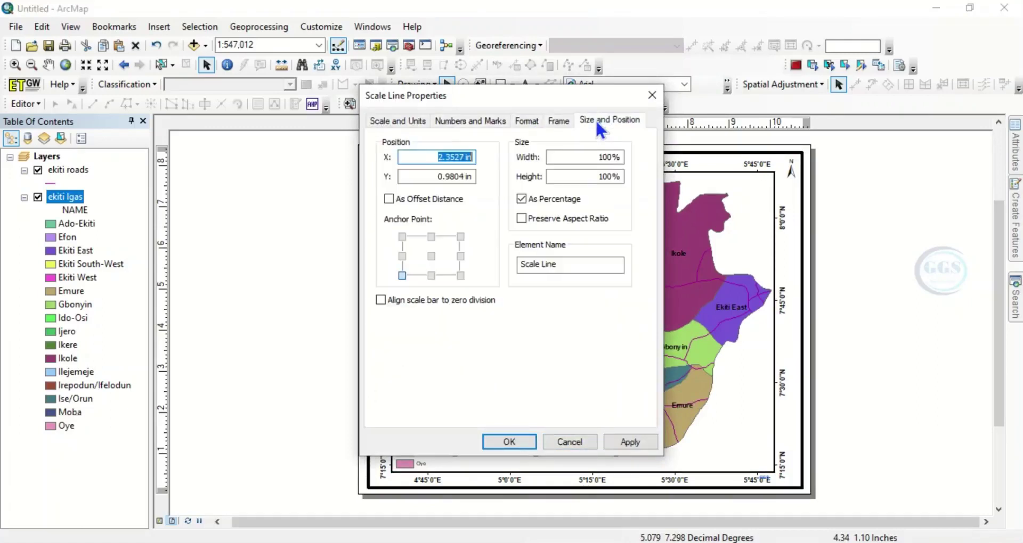
click(405, 122)
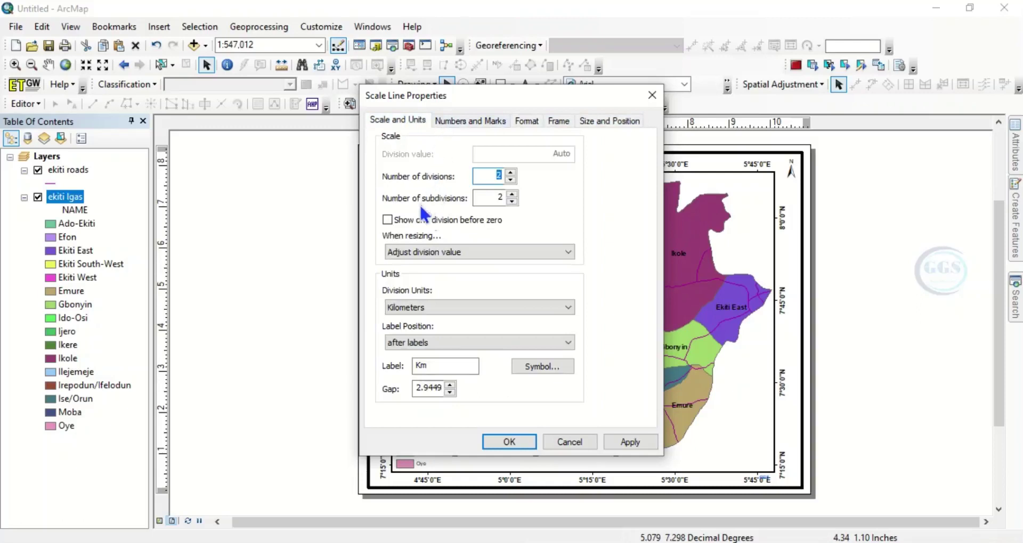
click(527, 440)
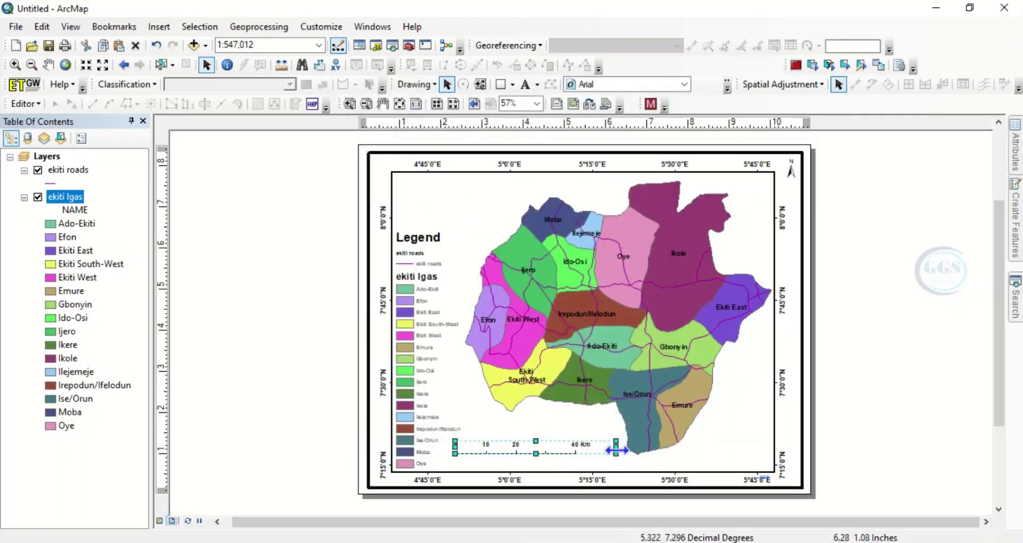
click(631, 464)
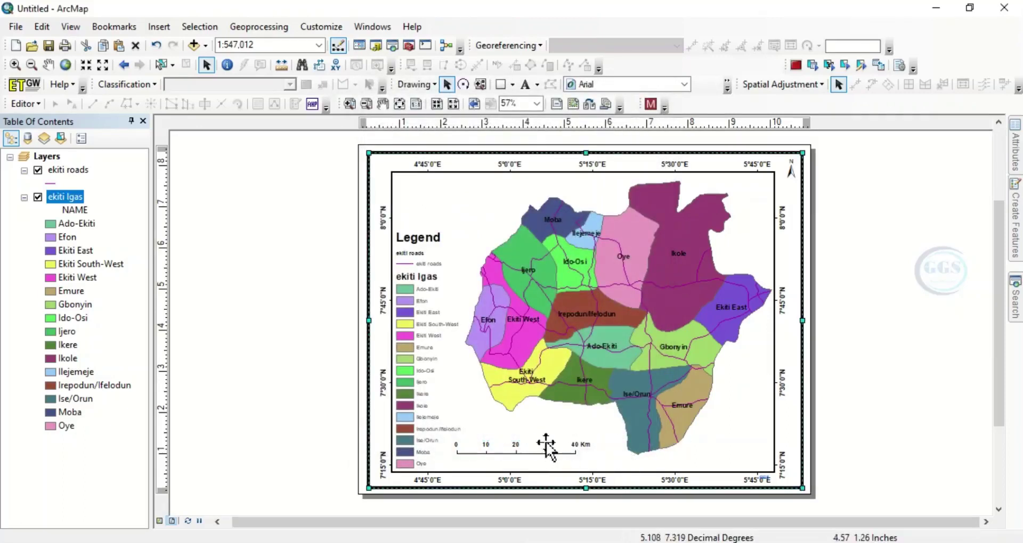